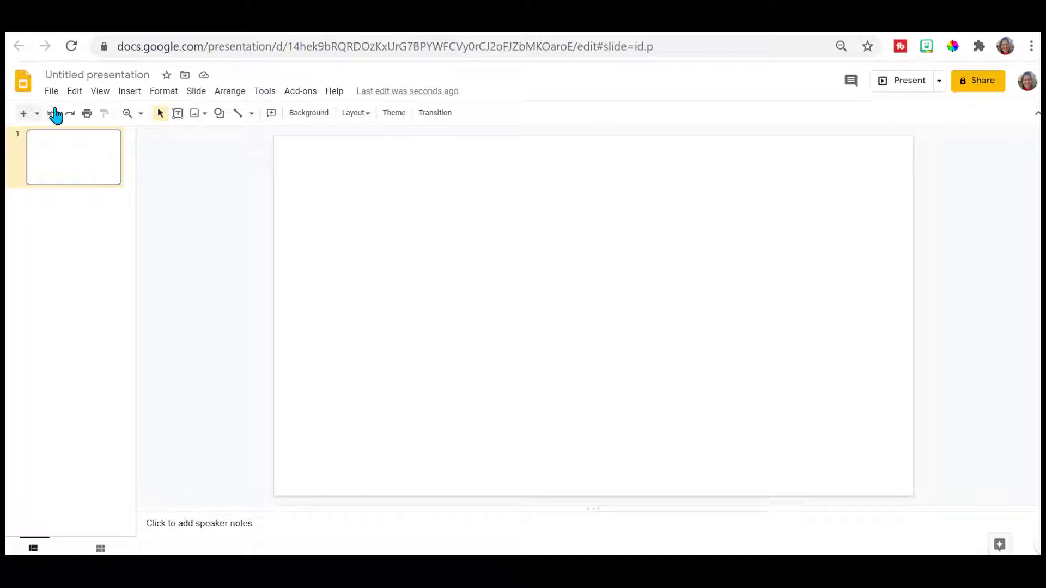
Set a custom page size of 1000 × 250 pixels in Page setup
click(51, 91)
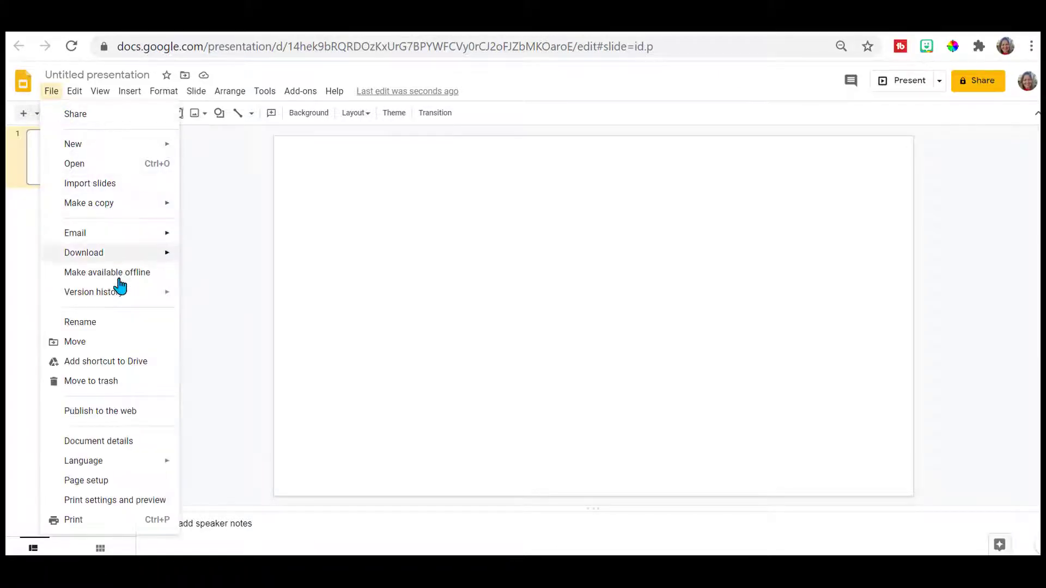
click(98, 485)
click(455, 303)
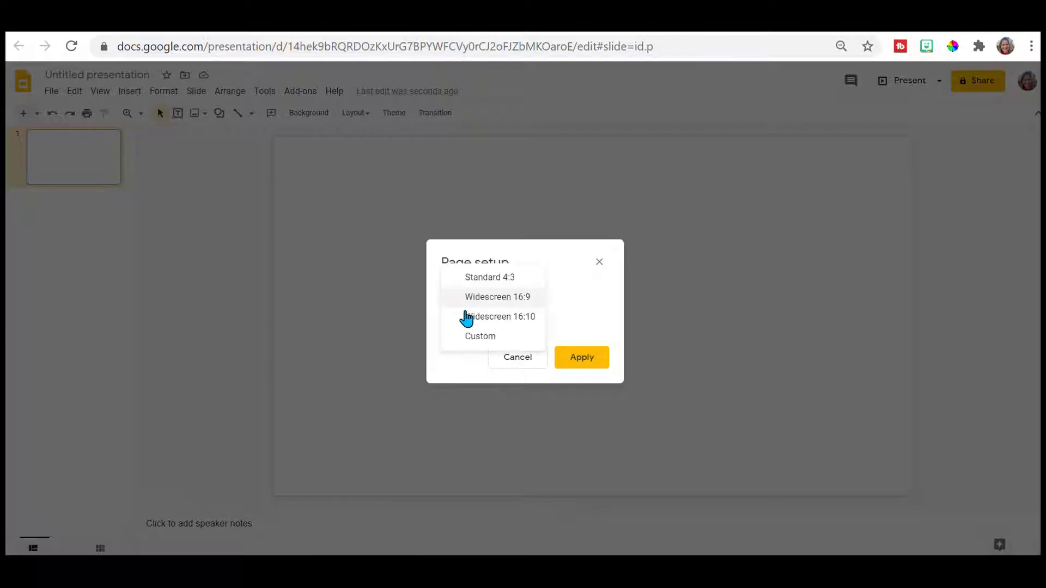
click(478, 337)
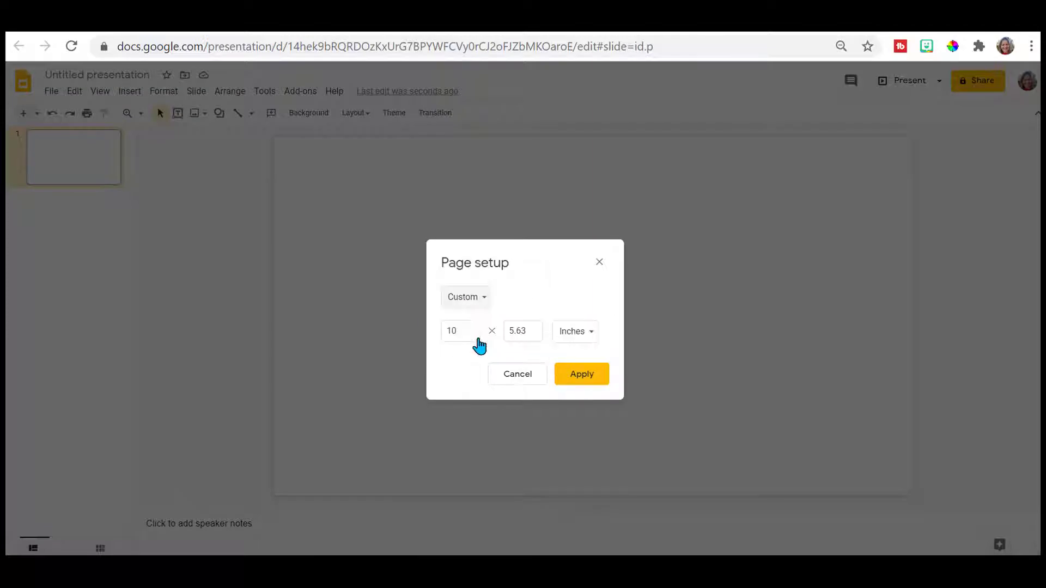
click(585, 338)
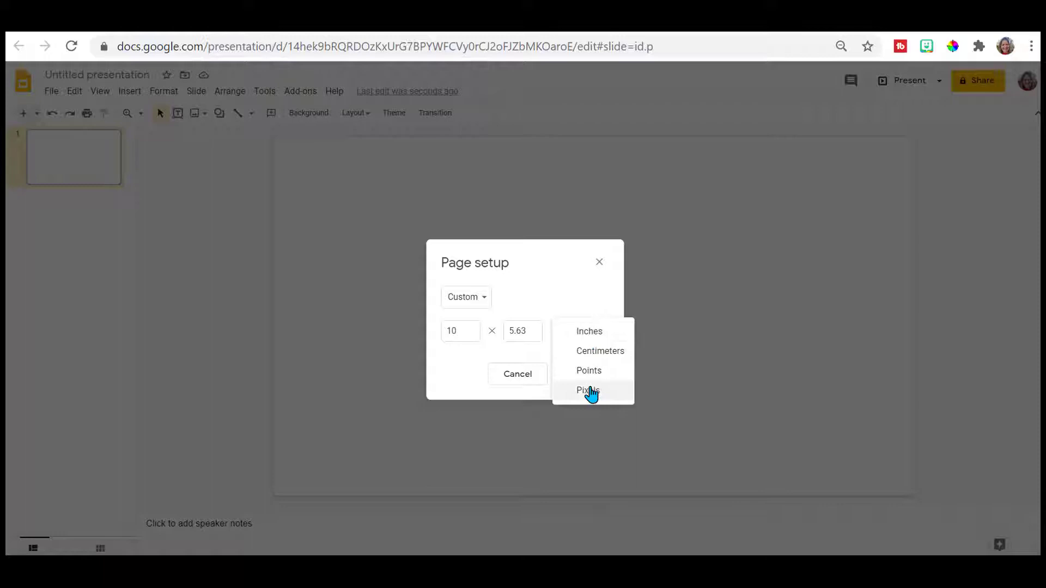
click(590, 390)
double_click(464, 331)
key(BackSpace)
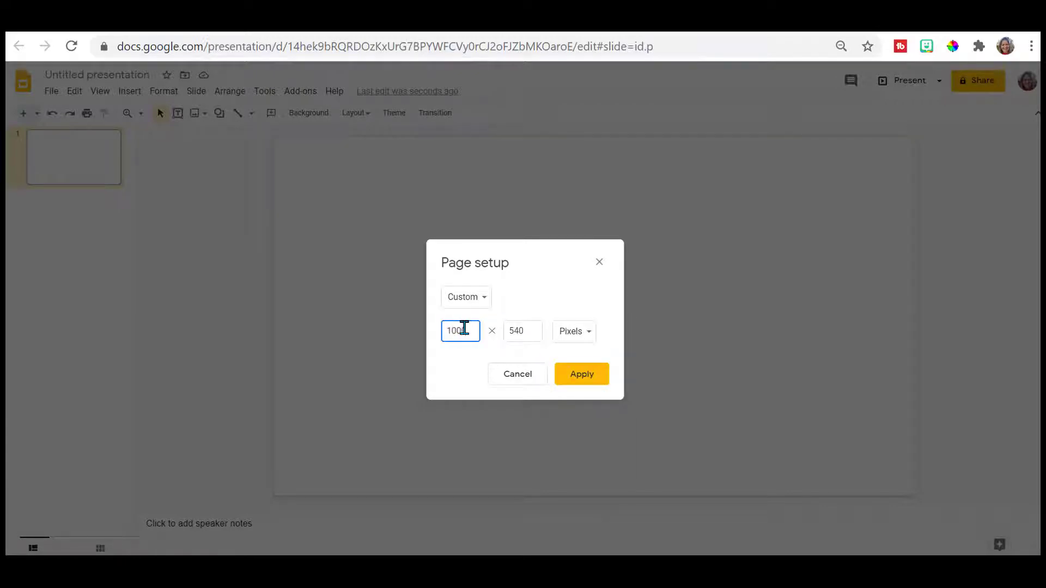
text(1000)
key(Tab)
text(2)
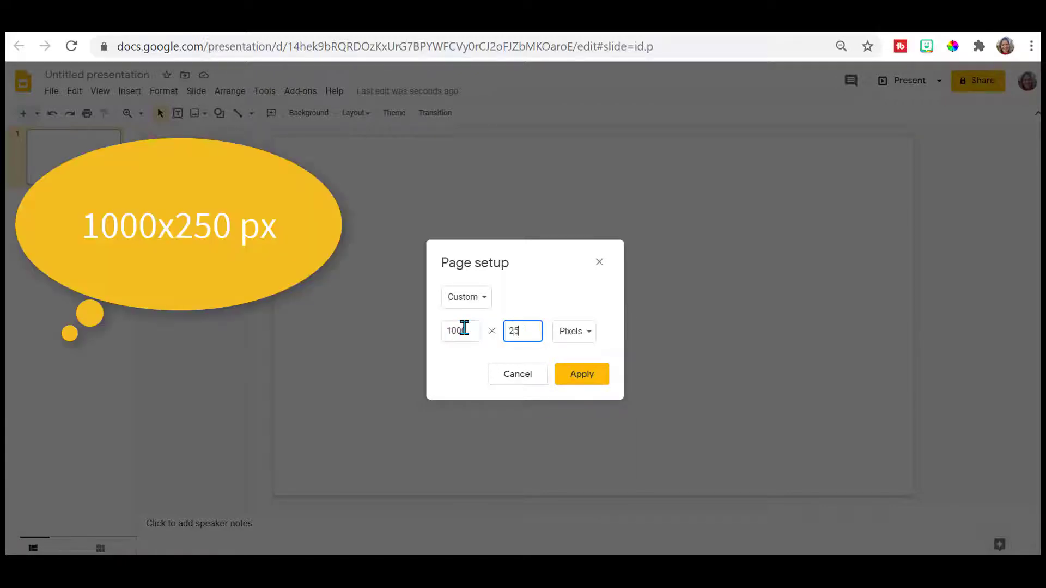
click(577, 375)
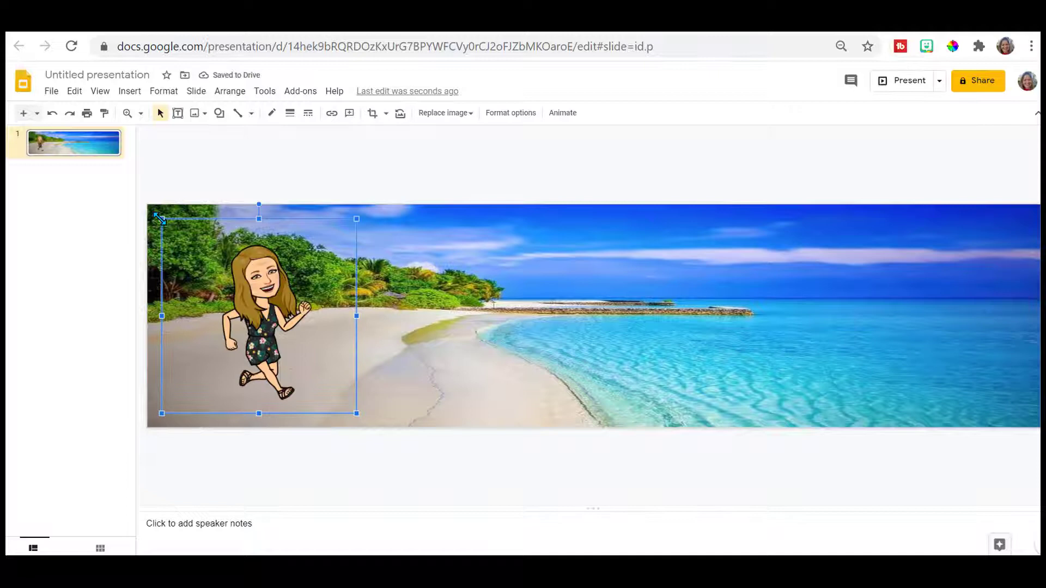
Flip the Bitmoji horizontally, shrink it to 0.5 in and place it by the shoreline trees
drag(209, 255, 322, 339)
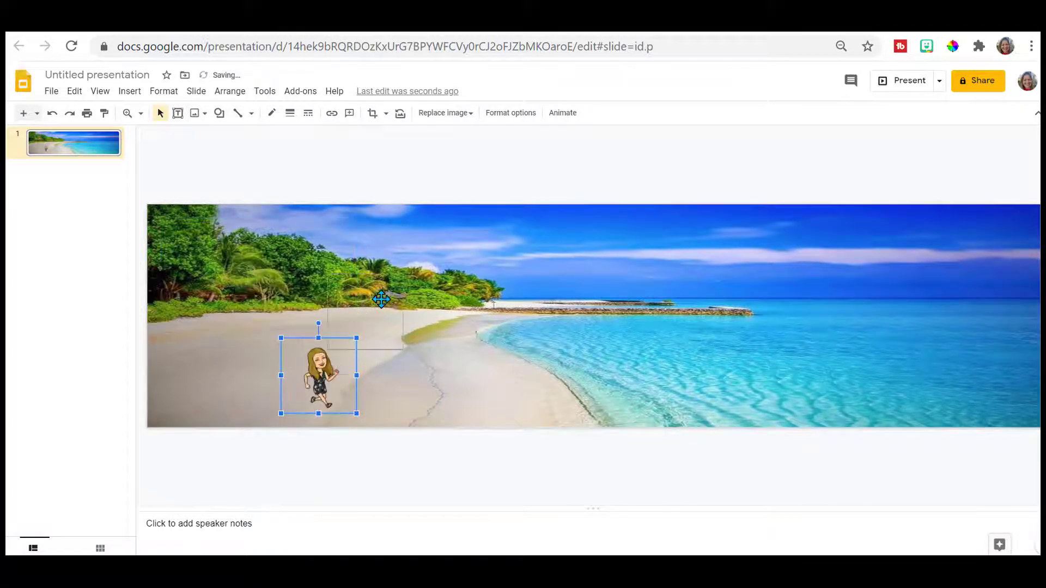
drag(410, 295, 421, 290)
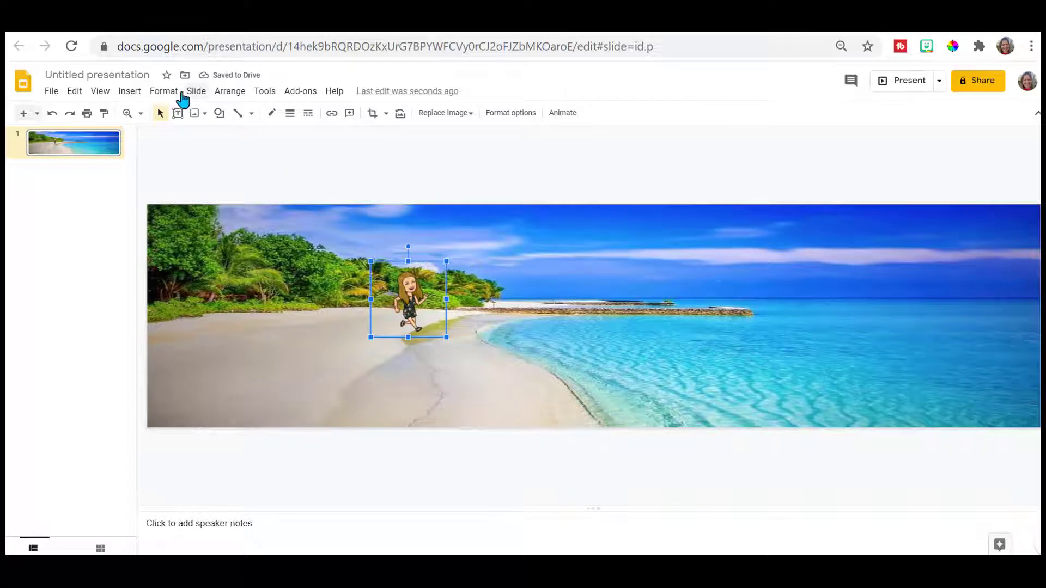
click(163, 93)
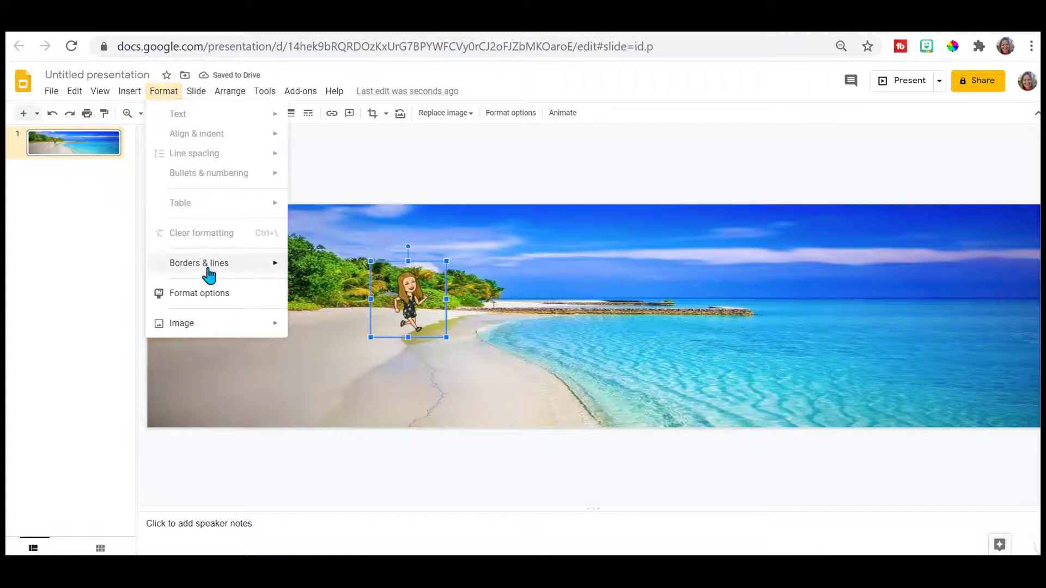
click(210, 292)
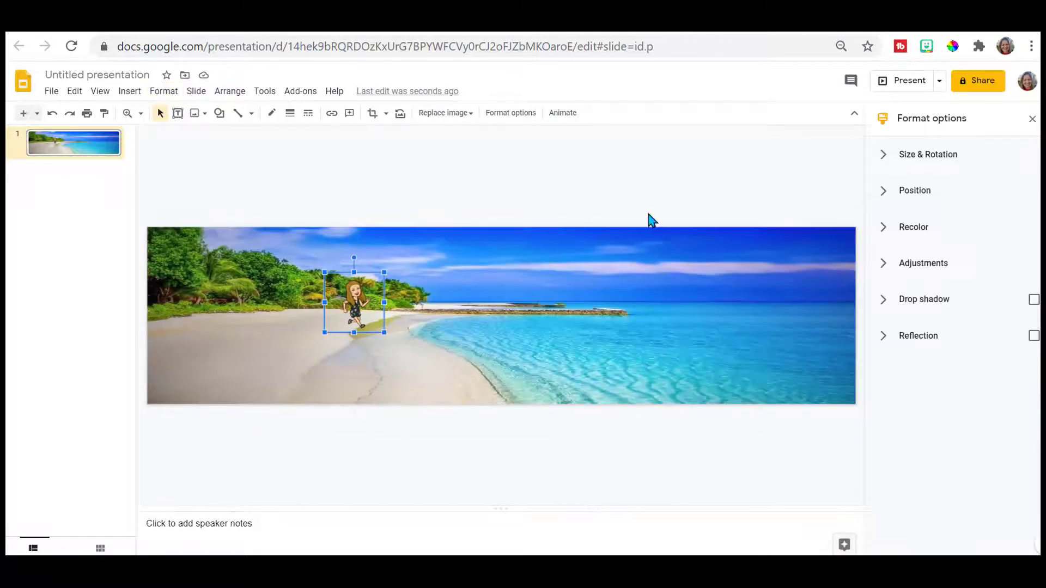
click(932, 156)
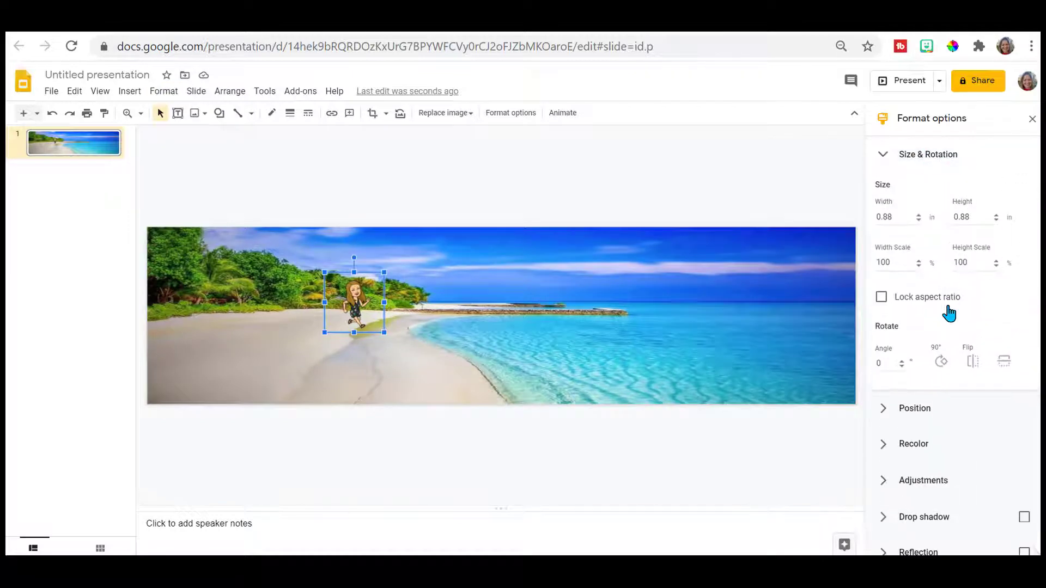
click(973, 362)
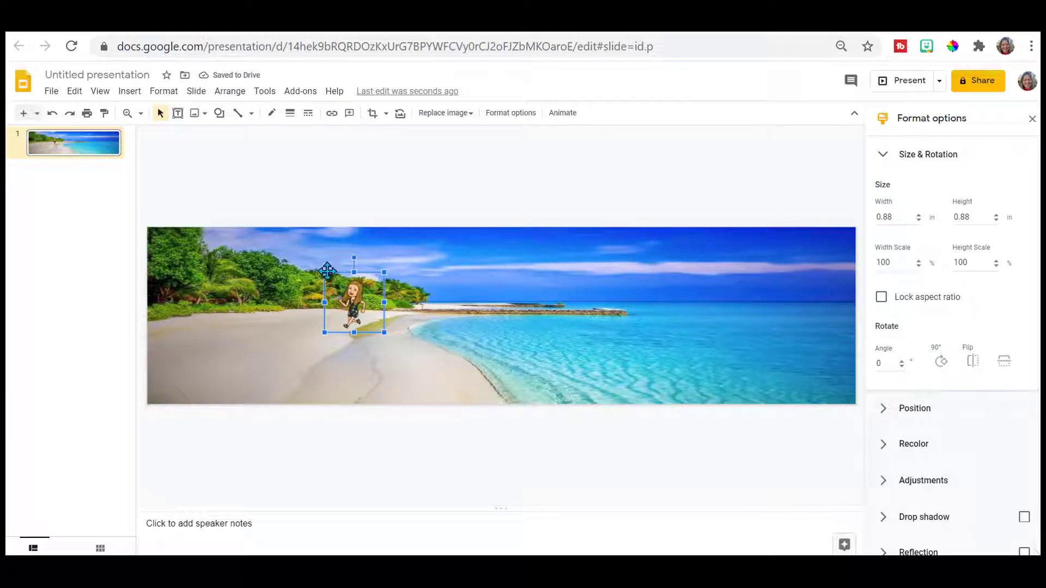
drag(329, 274, 413, 280)
Duplicate the slide twice, shifting the Bitmoji slightly down-left on slides 2 and 3
click(104, 156)
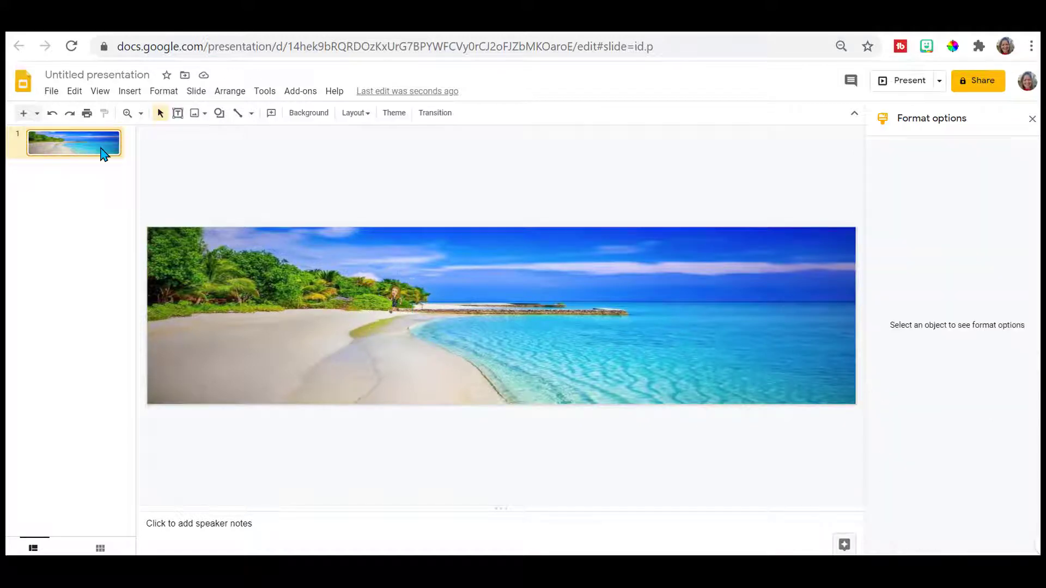
key(ctrl+d)
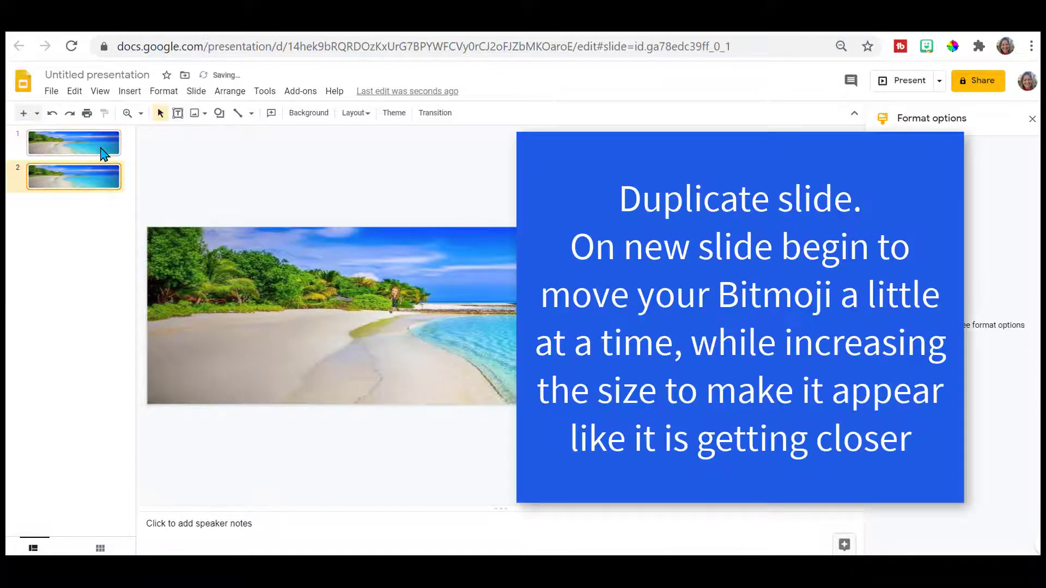
click(394, 304)
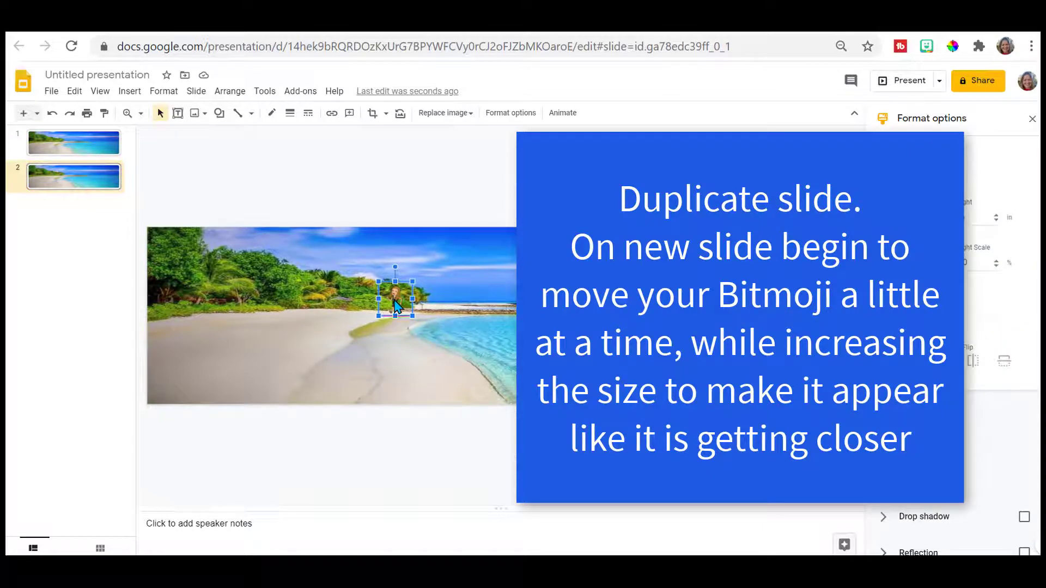
drag(392, 305, 382, 309)
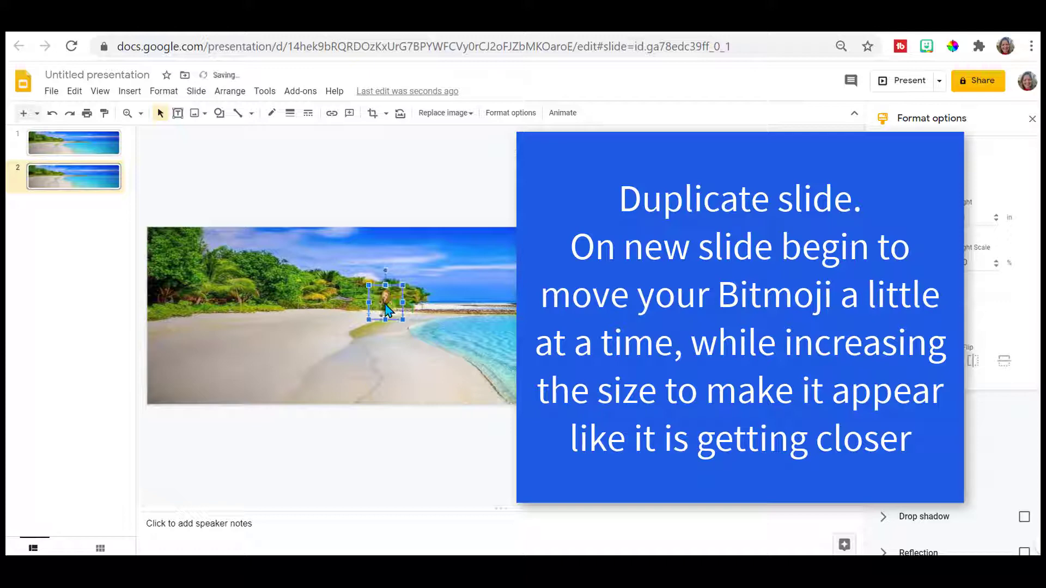
click(61, 188)
key(ctrl+d)
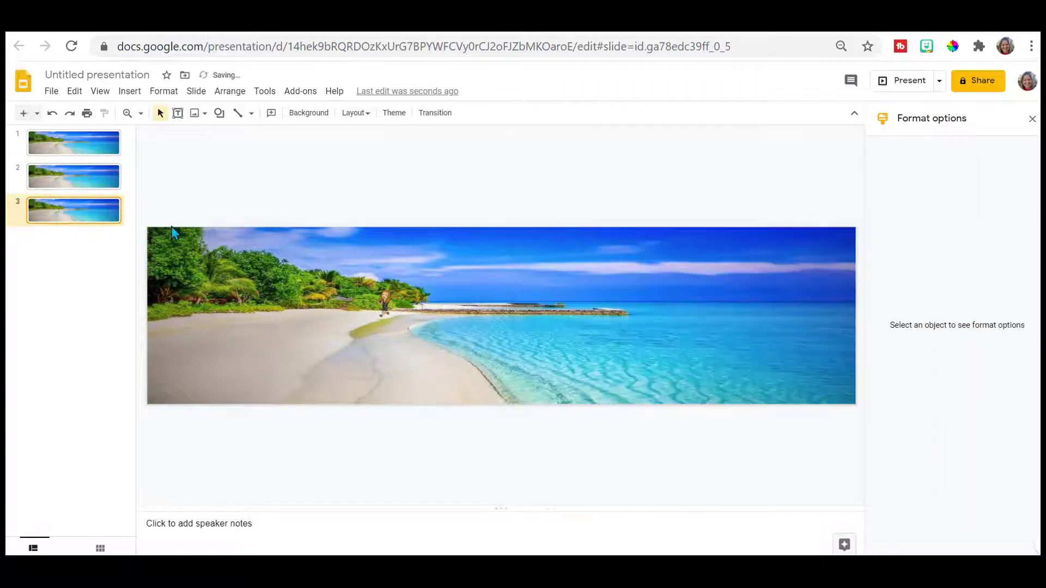
drag(384, 298, 348, 286)
Create slides 4 and 5, each with the Bitmoji moved further down-left toward the viewer
click(45, 210)
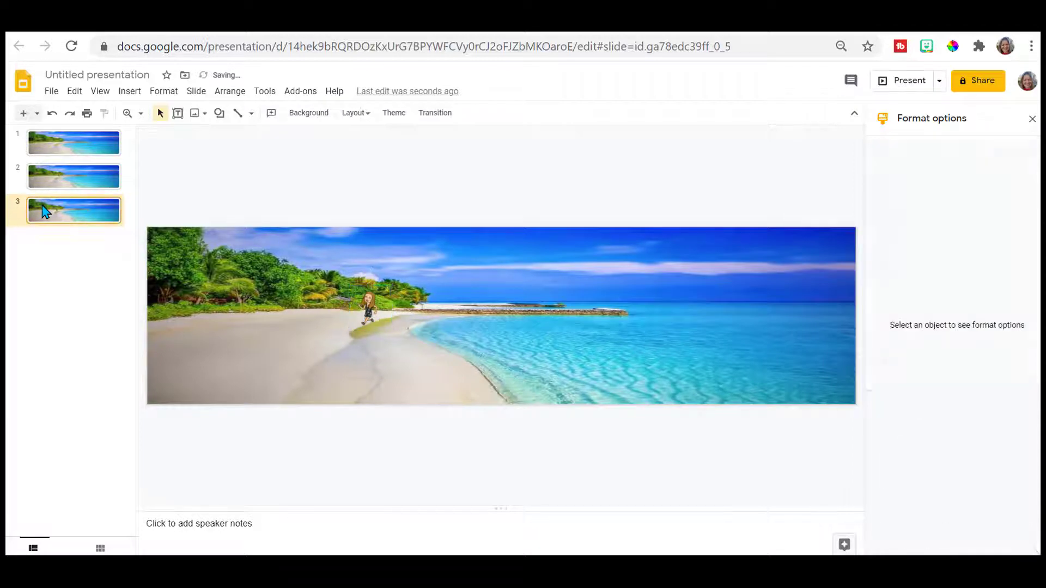
key(ctrl+d)
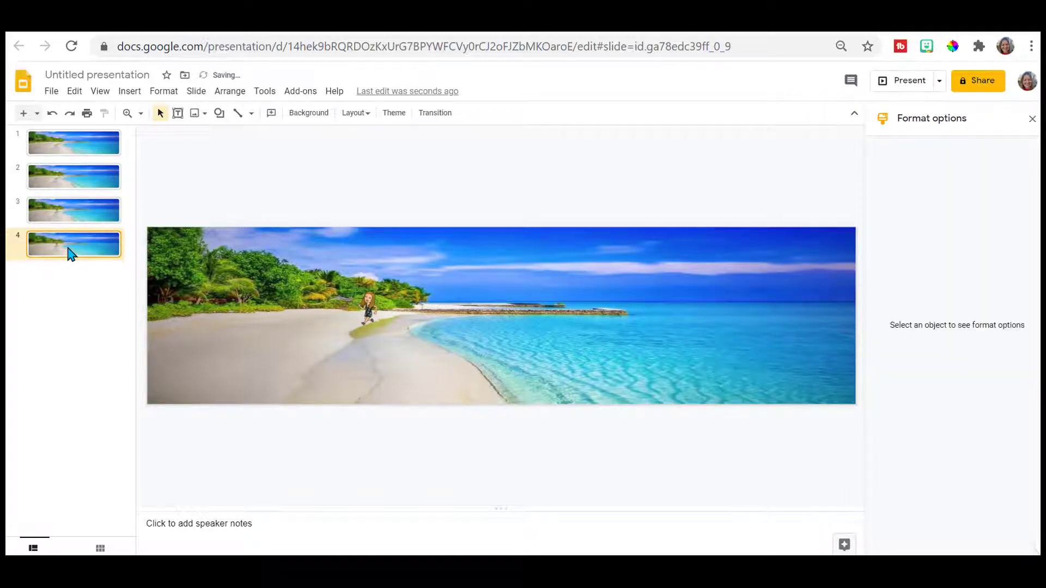
click(364, 295)
drag(364, 295, 350, 307)
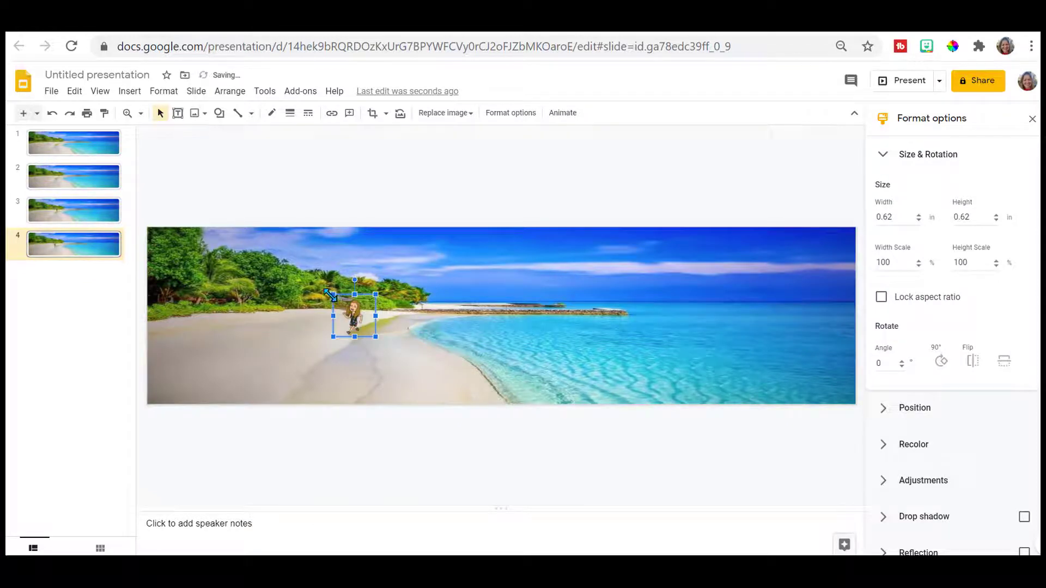
click(324, 291)
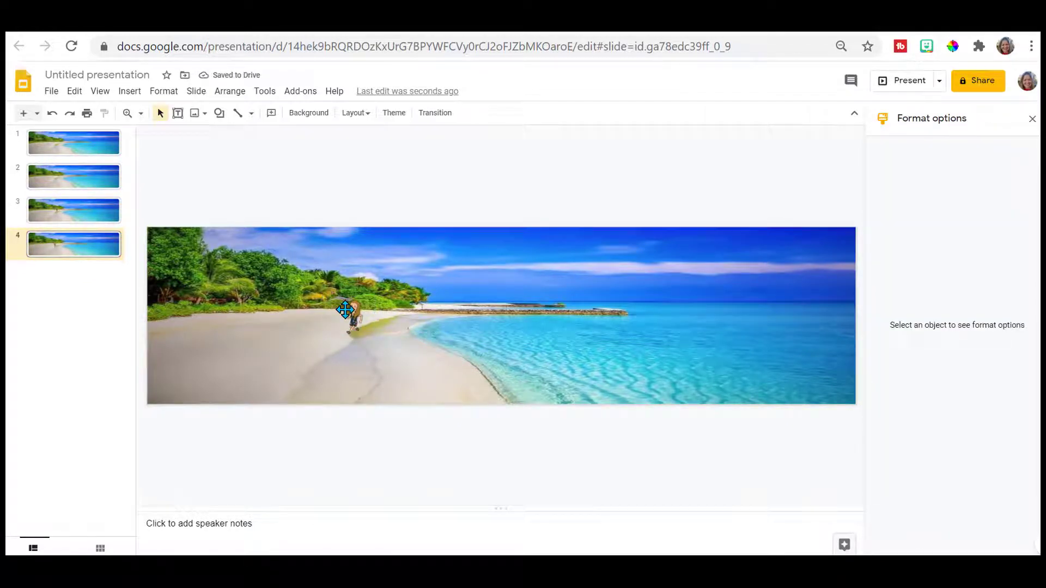
click(350, 309)
key(ctrl+d)
click(345, 296)
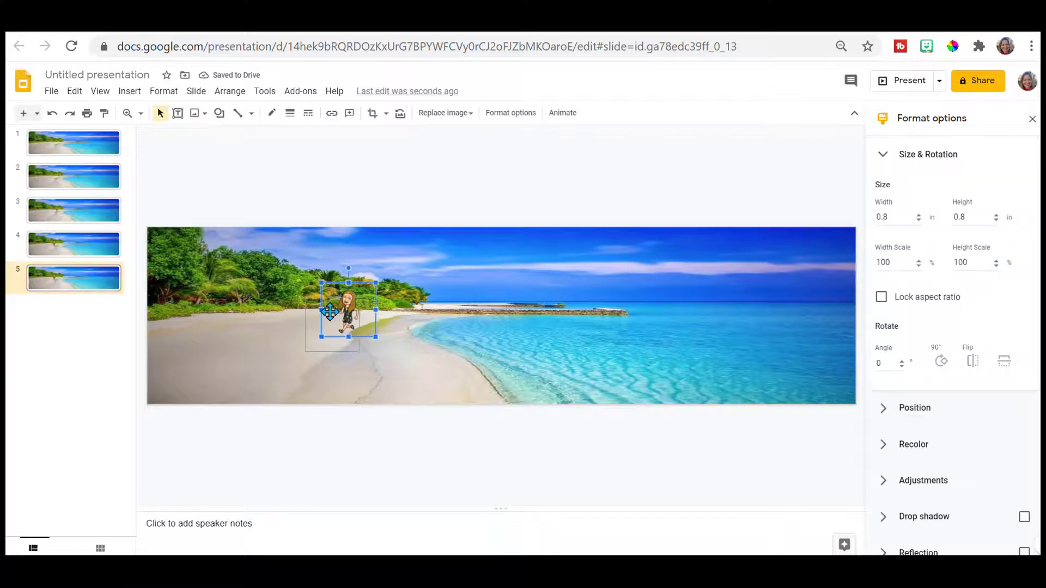
drag(344, 299, 294, 286)
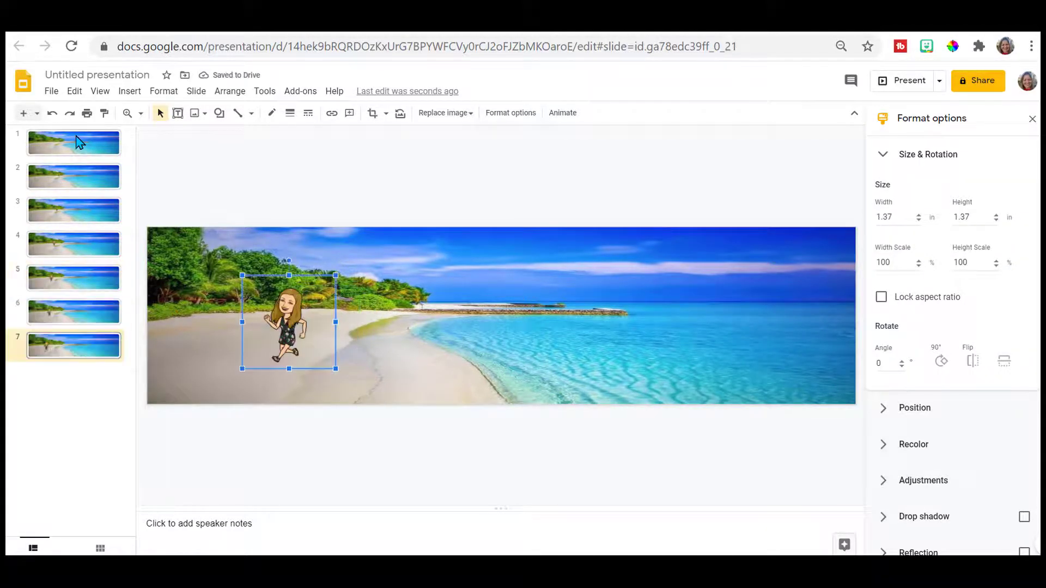
click(79, 143)
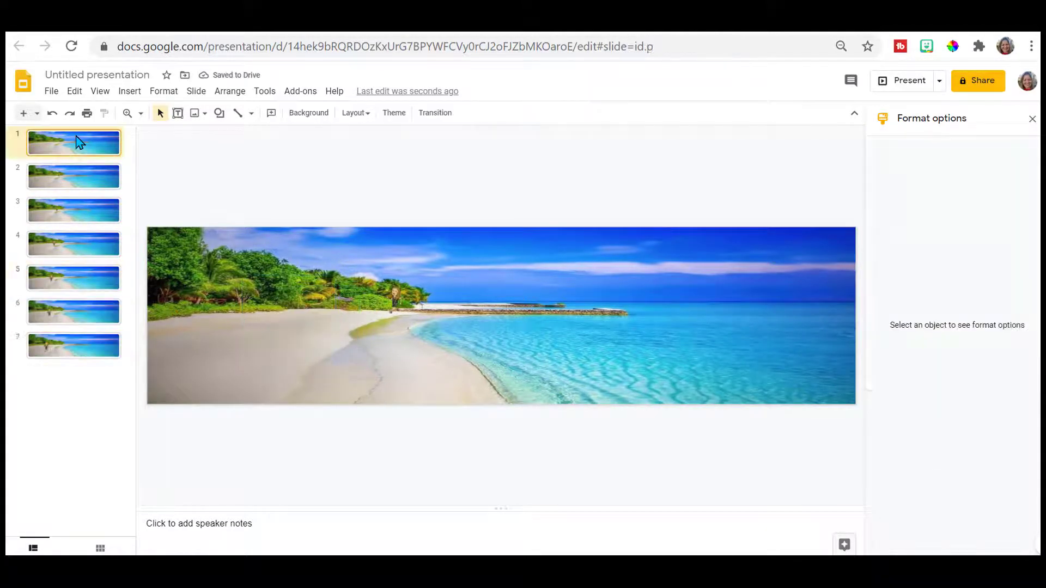
click(895, 87)
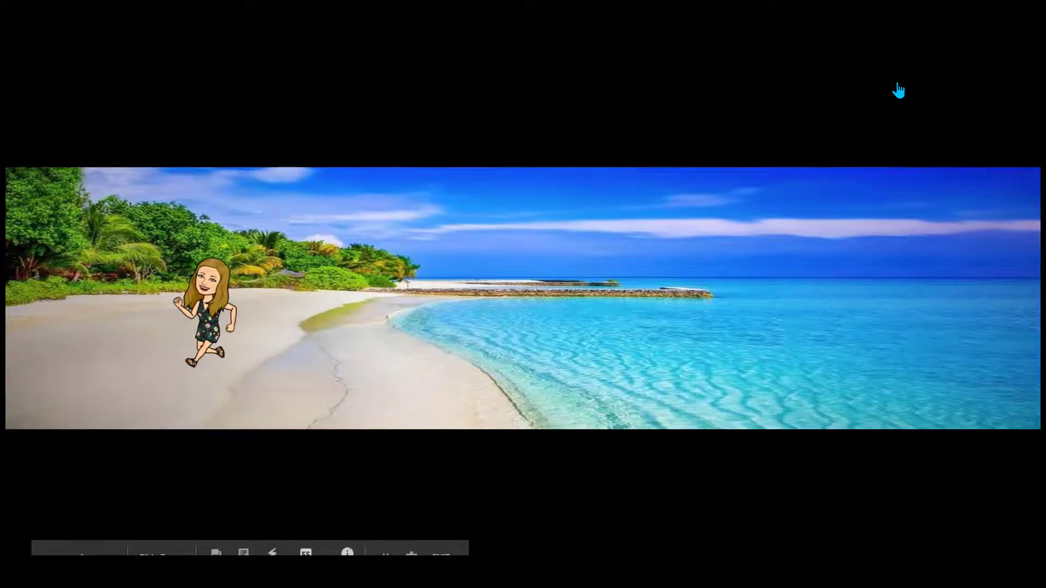
key(Escape)
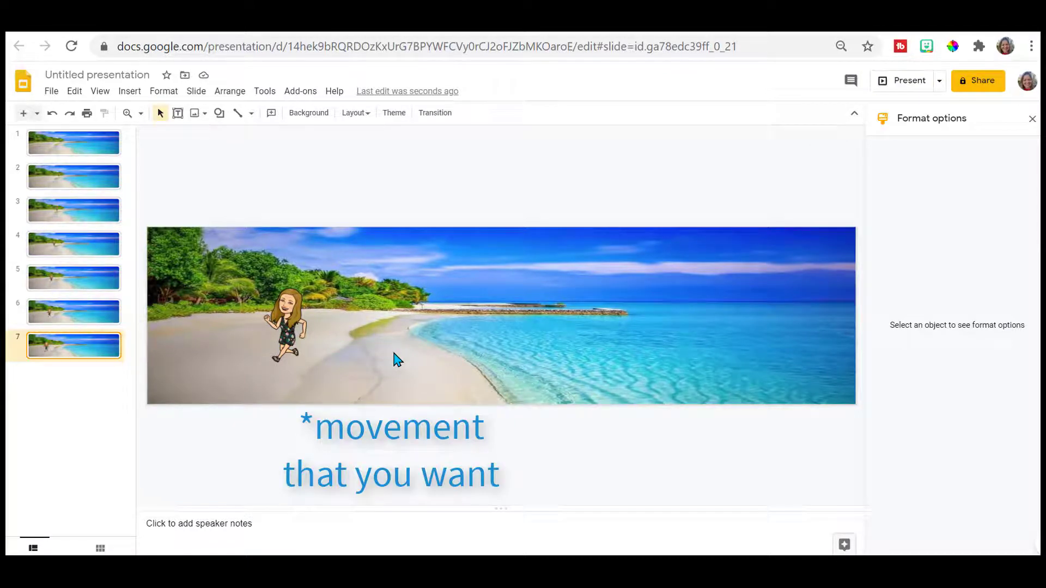
Launch Creator Studio's Create GIF from the Add-ons menu
click(296, 93)
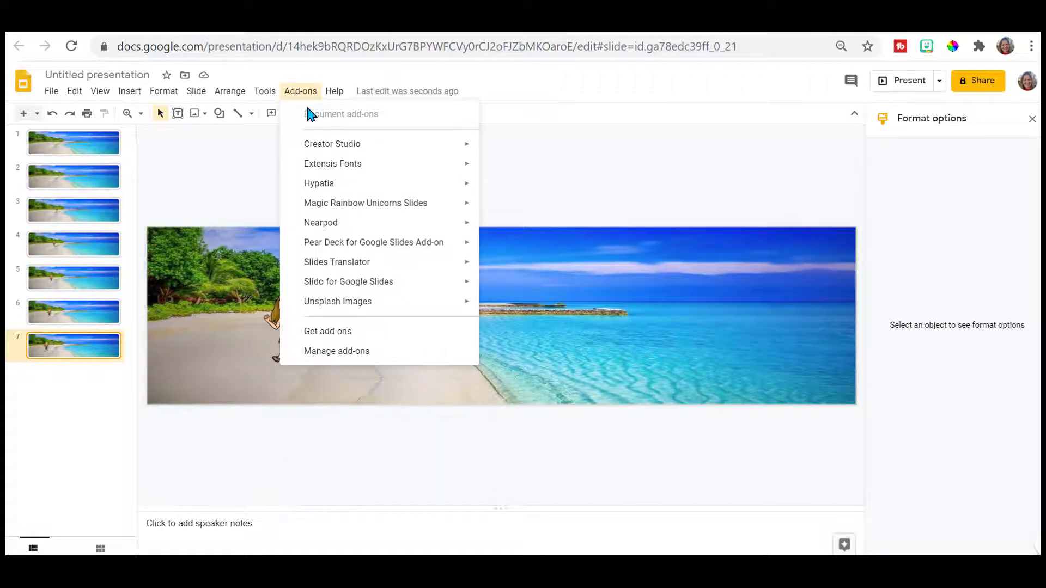
mouse_move(323, 146)
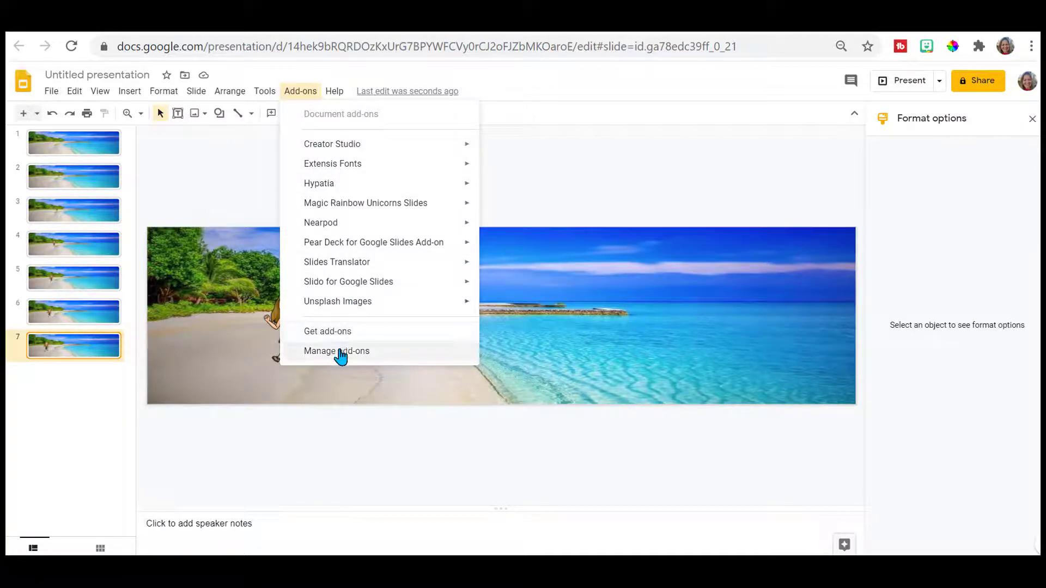
mouse_move(374, 146)
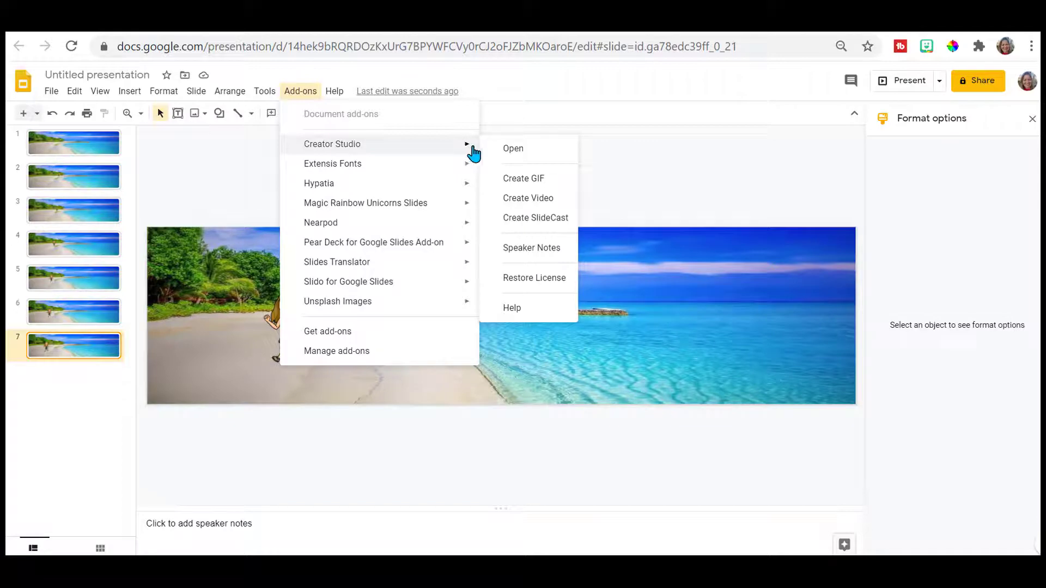
click(524, 180)
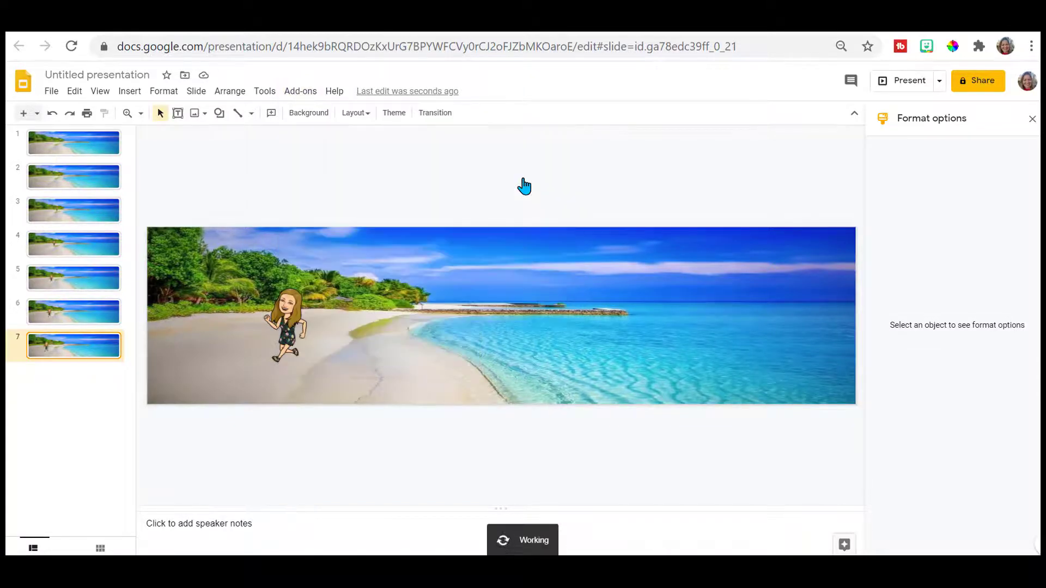
Generate an 800 px wide animated GIF with 0.5-second intervals and download it
text(800)
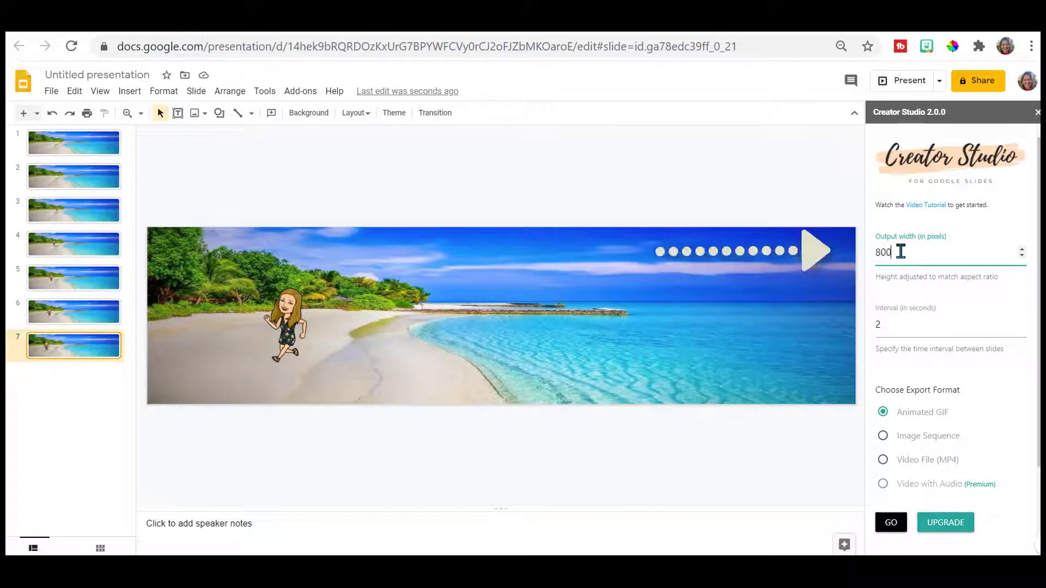
click(889, 325)
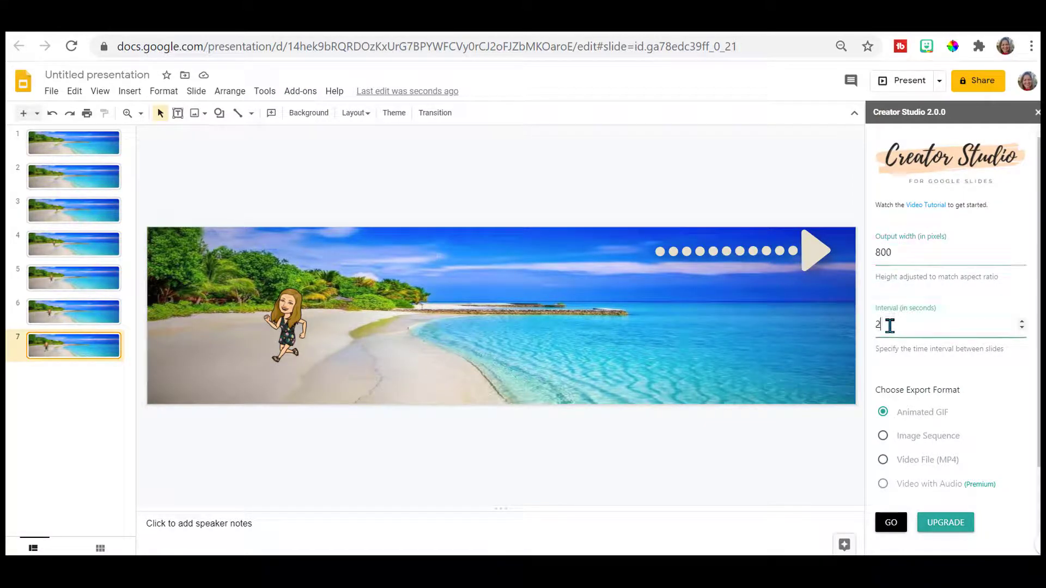
key(BackSpace)
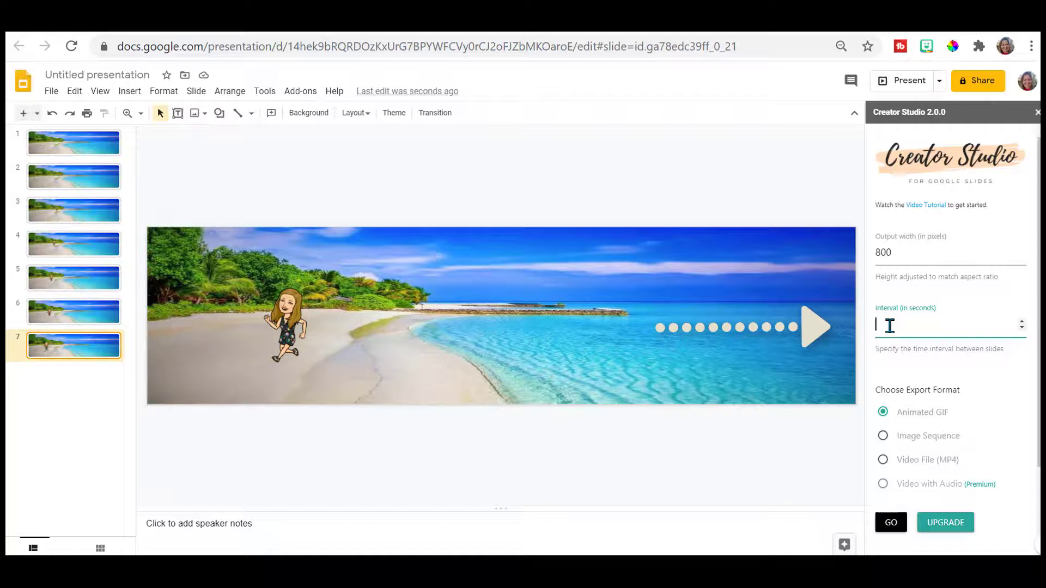
text(0.5)
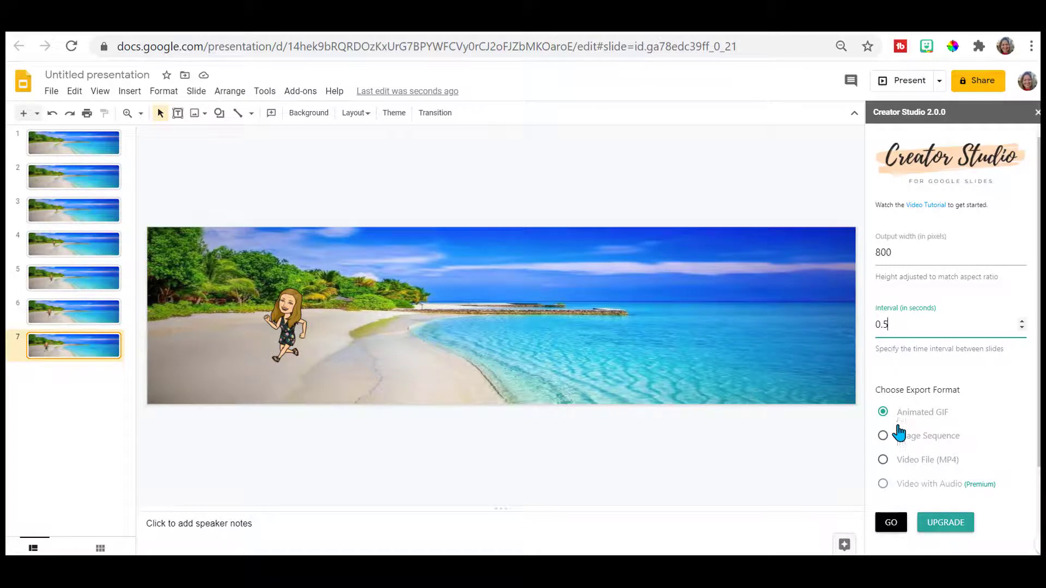
click(889, 523)
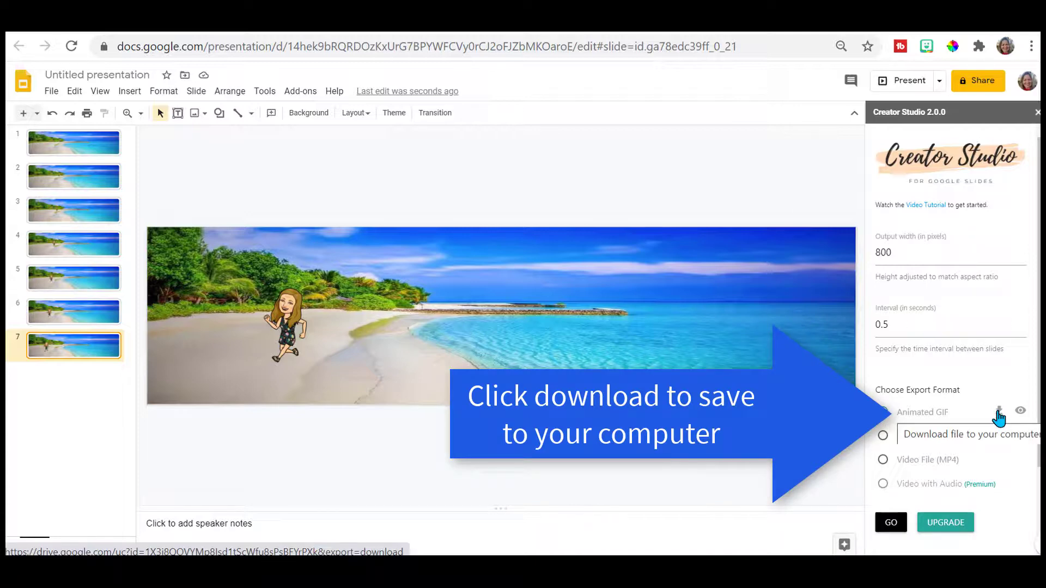
click(998, 412)
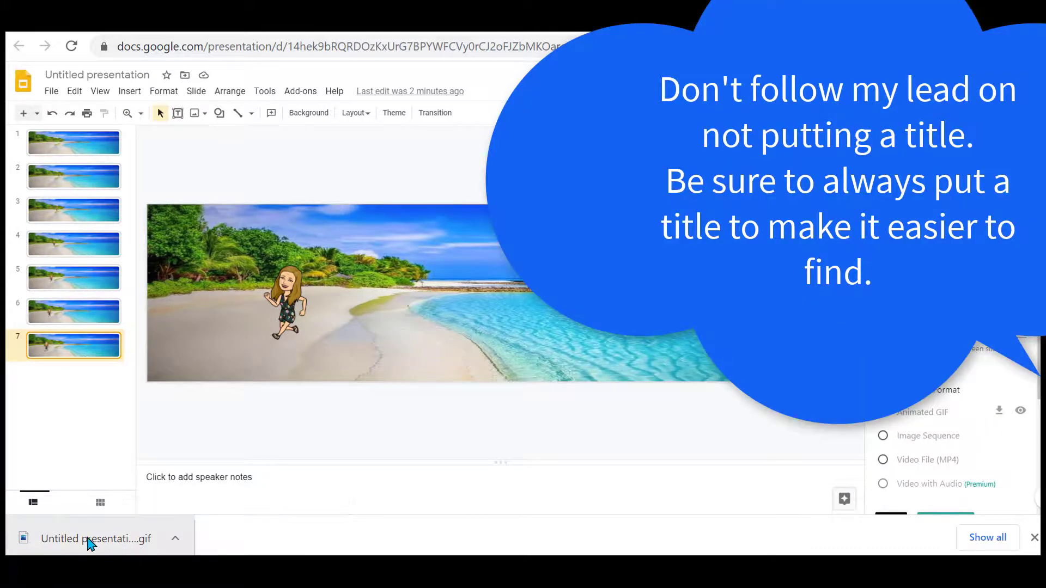
Upload the downloaded 'Untitled presentation (3)' GIF as the Q1 Demonstration Class banner
click(354, 22)
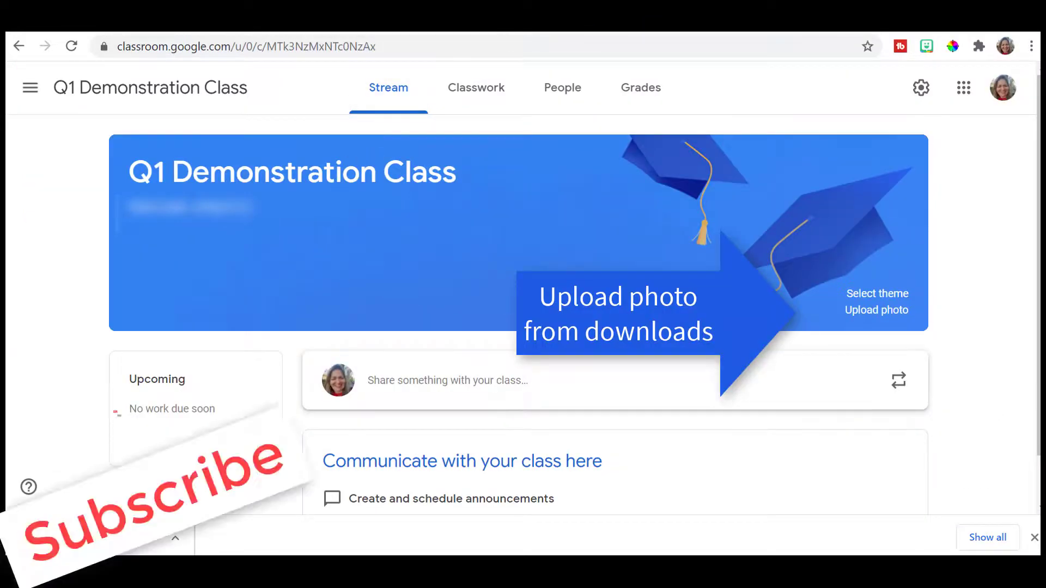
click(886, 317)
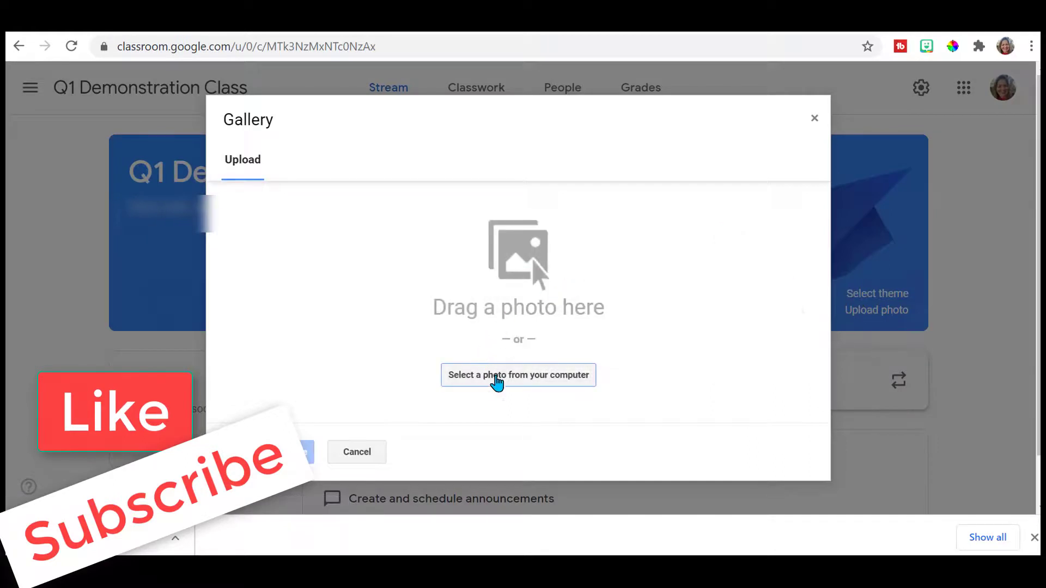
click(509, 382)
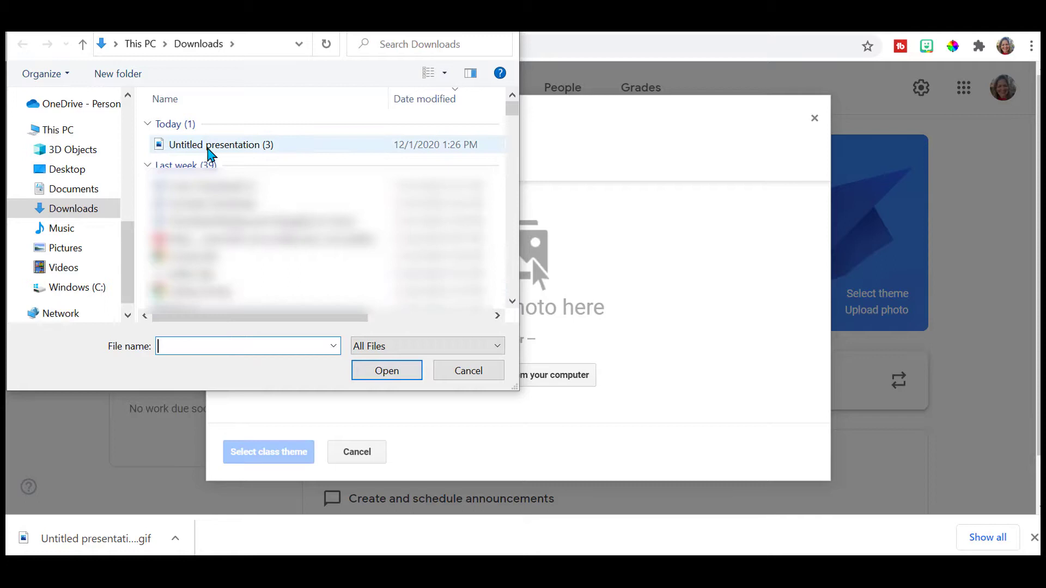
click(210, 151)
click(383, 371)
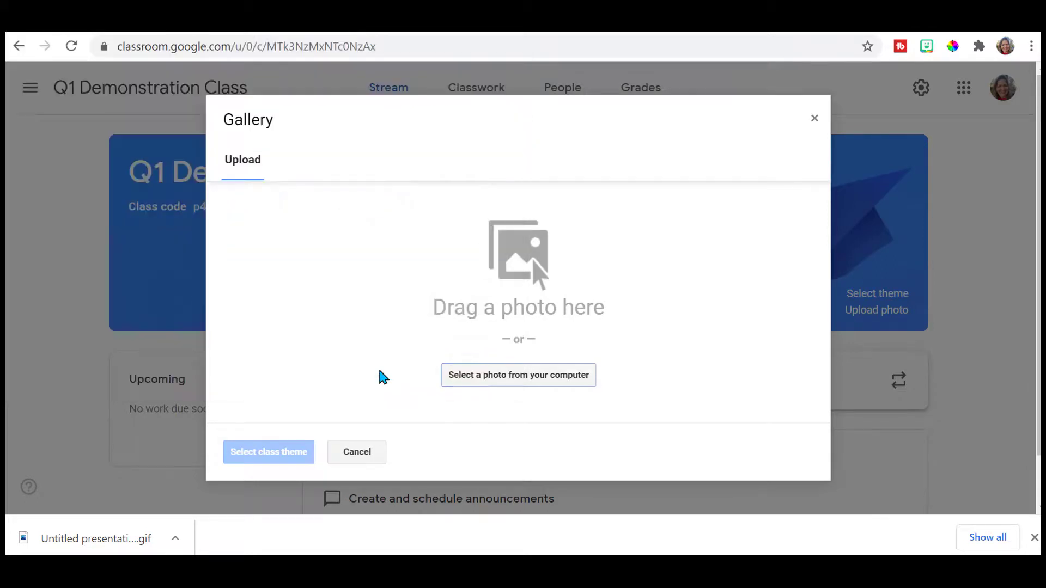